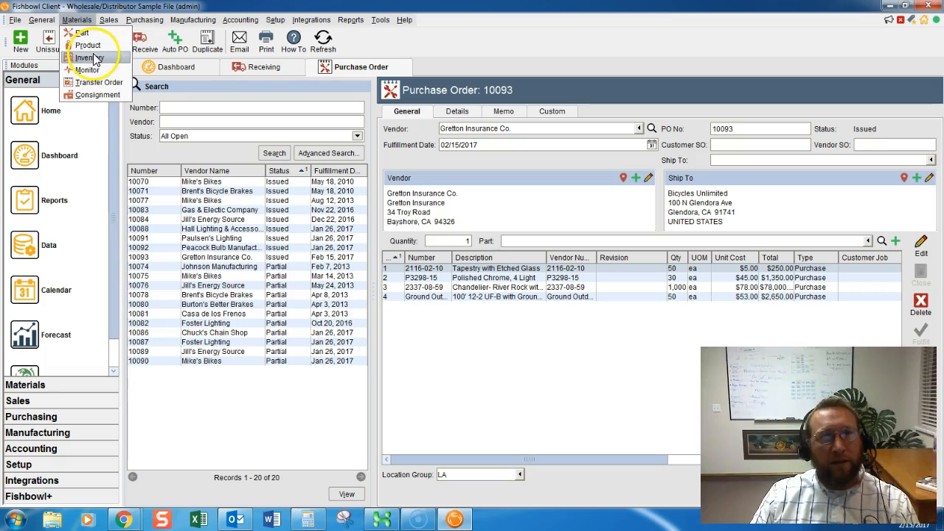
# Open the Inventory module and display the inventory details of part 2337-08-10, followed by those of part B202.
pyautogui.click(89, 58)
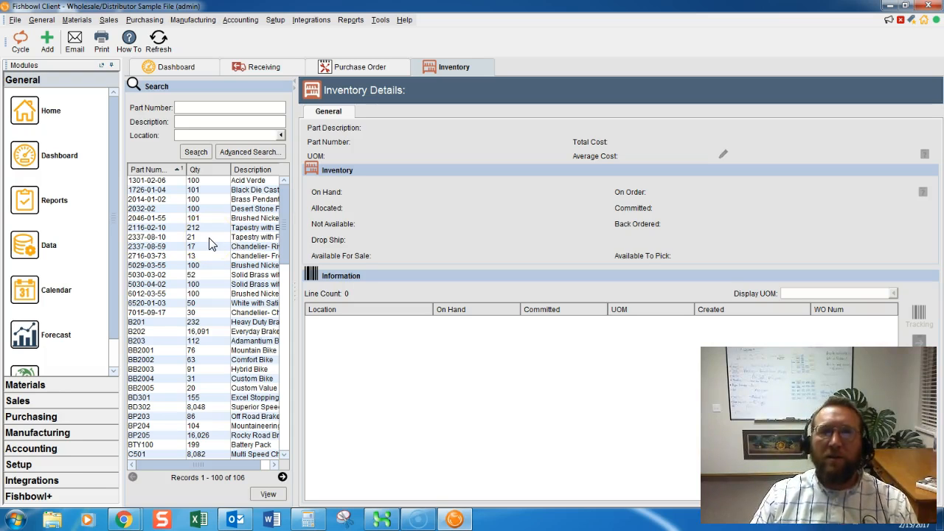
pyautogui.click(209, 237)
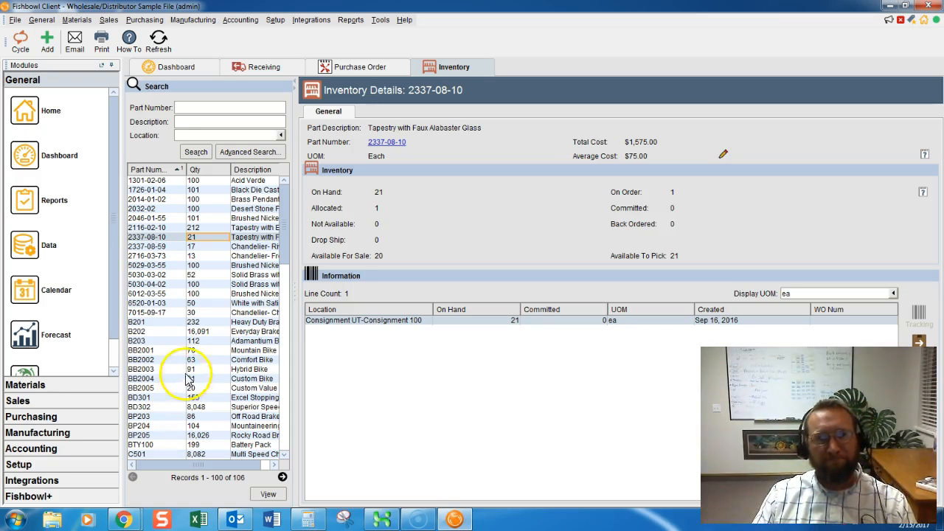
pyautogui.click(198, 332)
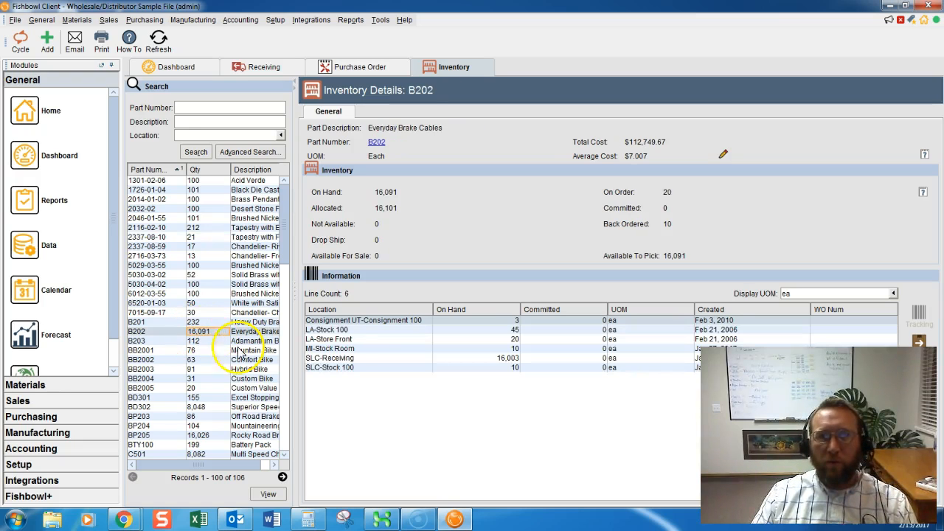
# Examine the locations that stock part B202, from SLC and LA to MI and consignment, along with its on-hand and allocated quantities.
pyautogui.click(336, 358)
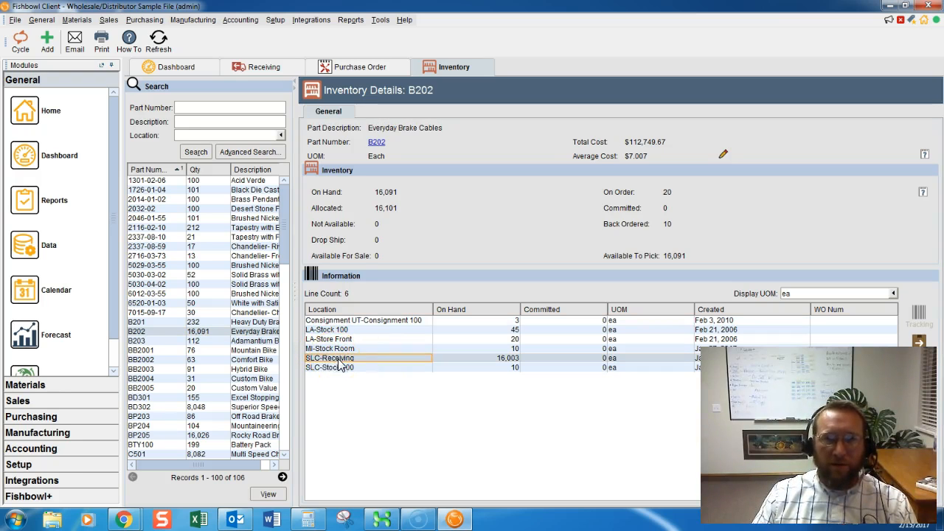
pyautogui.click(342, 369)
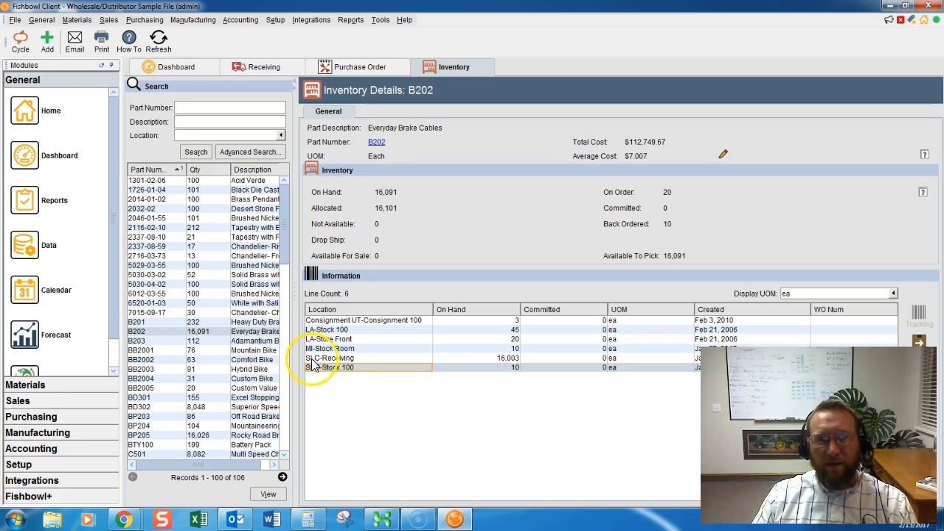
pyautogui.click(324, 339)
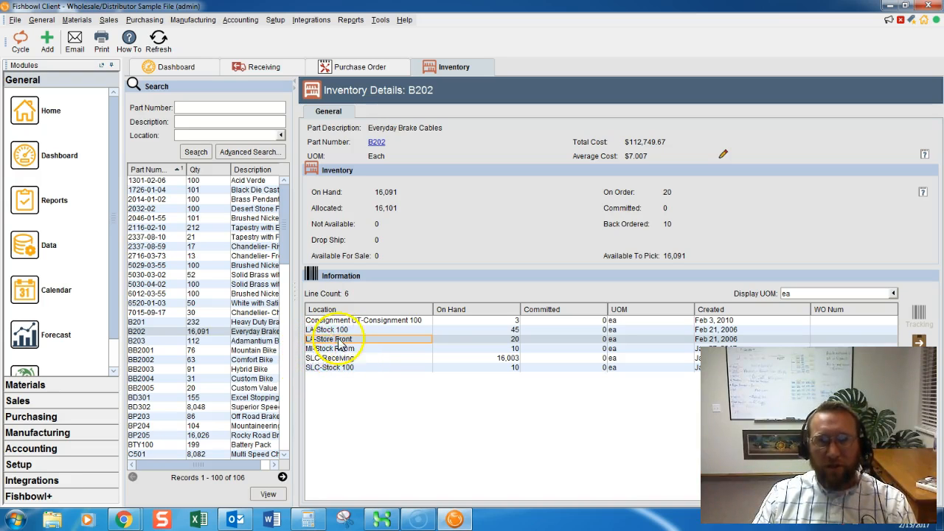
pyautogui.click(319, 350)
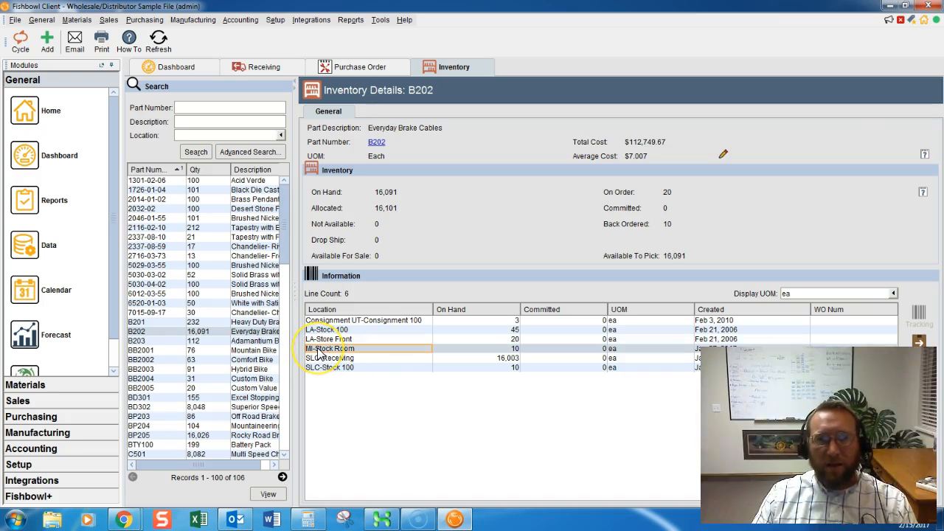
pyautogui.click(320, 359)
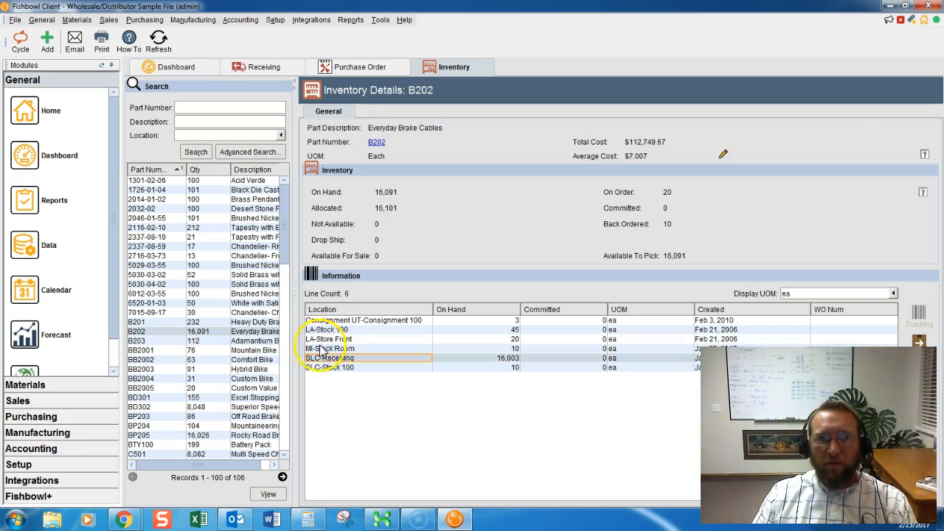
pyautogui.click(324, 331)
pyautogui.click(325, 322)
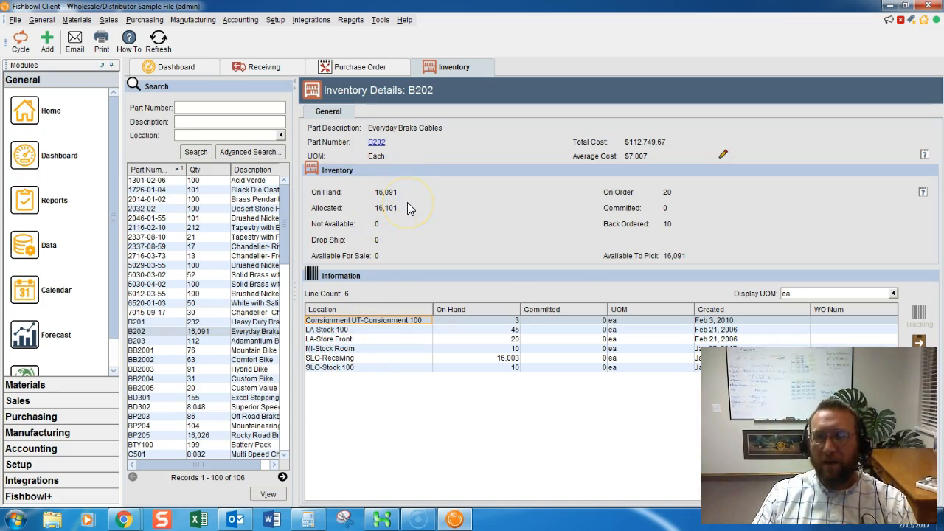
pyautogui.moveTo(408, 207)
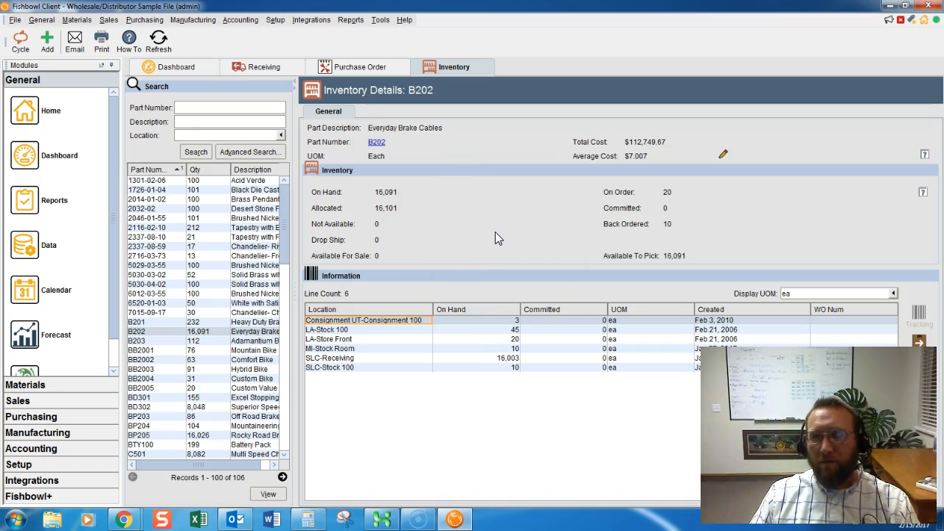
# Open and dismiss the average cost adjustment for B202, and view the part's costing details.
pyautogui.click(722, 153)
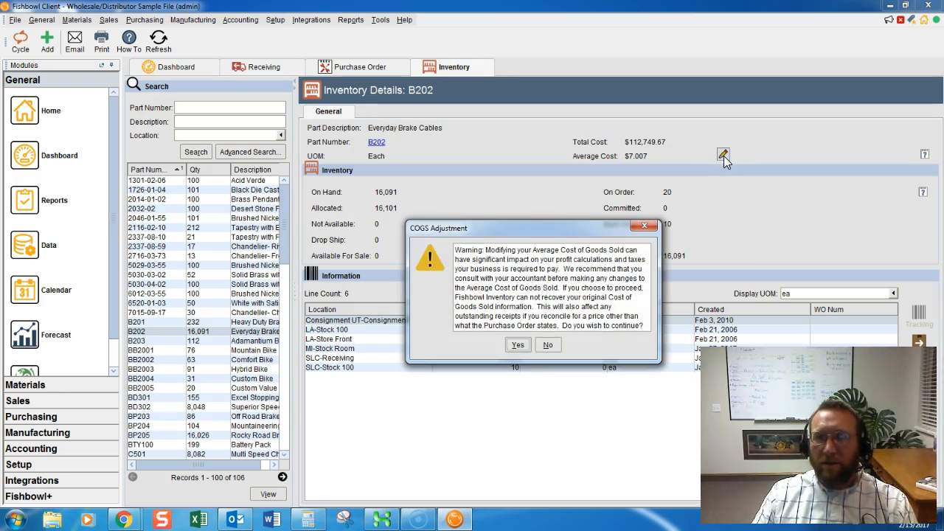
pyautogui.click(650, 227)
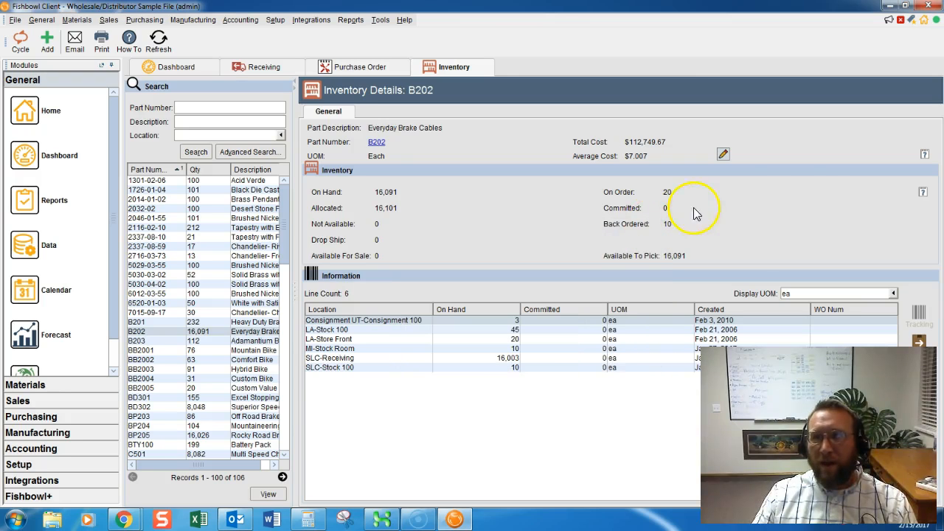
pyautogui.click(924, 155)
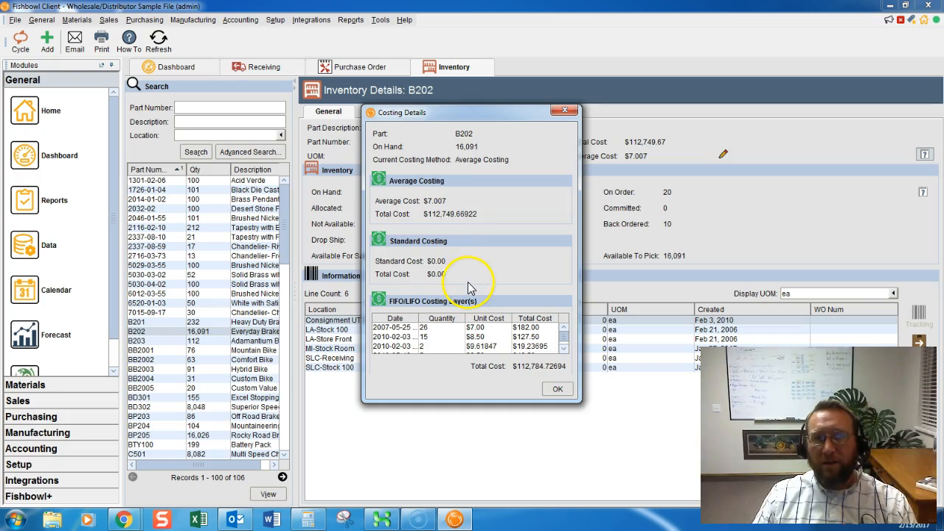
pyautogui.click(564, 112)
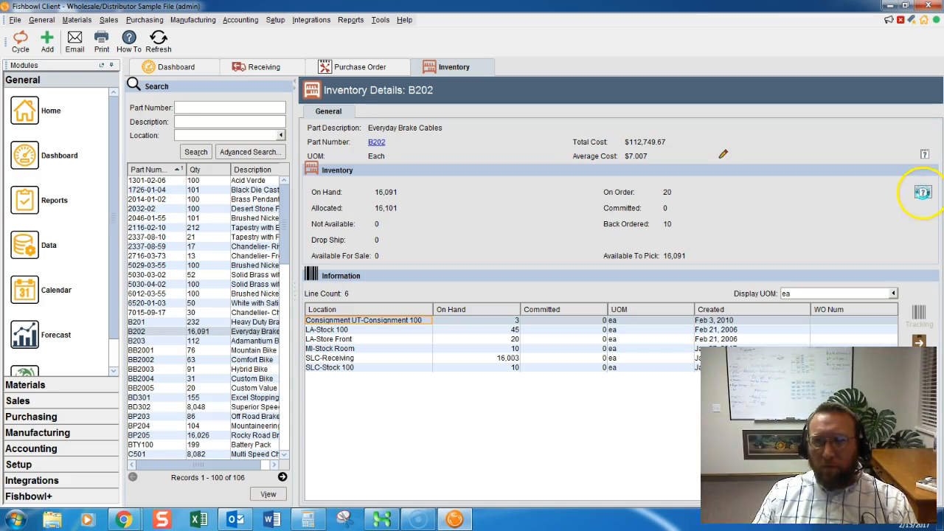
# View B202's quantity details broken down by location group, comparing SLC, LA, Consignment and MI with the overall inventory figures.
pyautogui.click(921, 191)
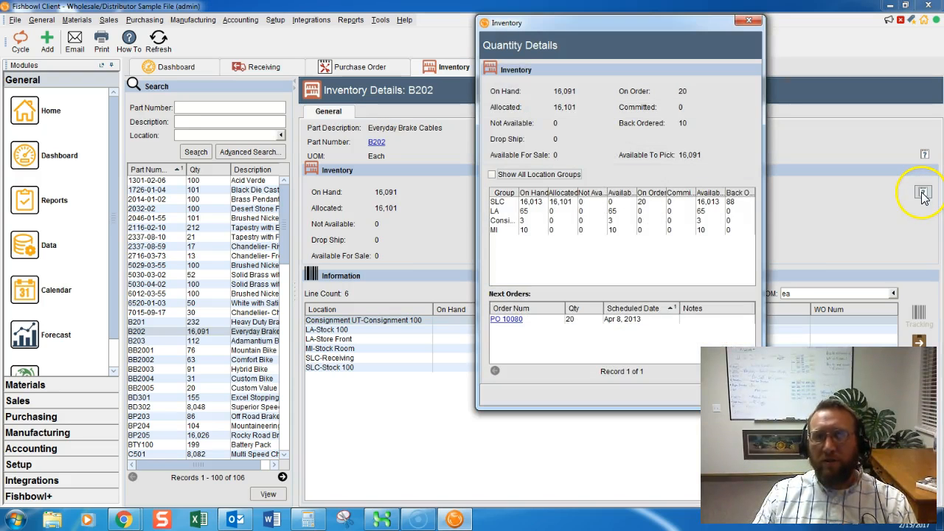
pyautogui.moveTo(766, 229); pyautogui.dragTo(893, 221)
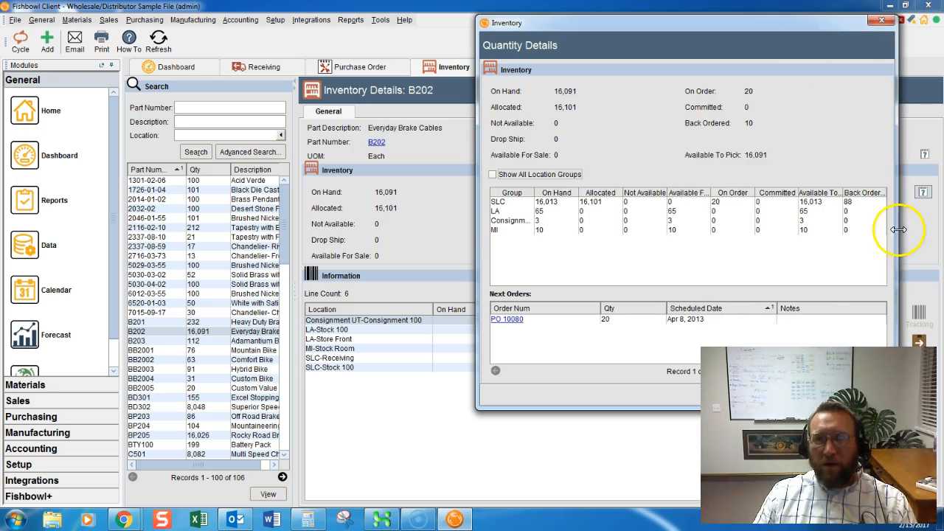
pyautogui.click(496, 203)
pyautogui.click(500, 211)
pyautogui.click(506, 220)
pyautogui.click(513, 229)
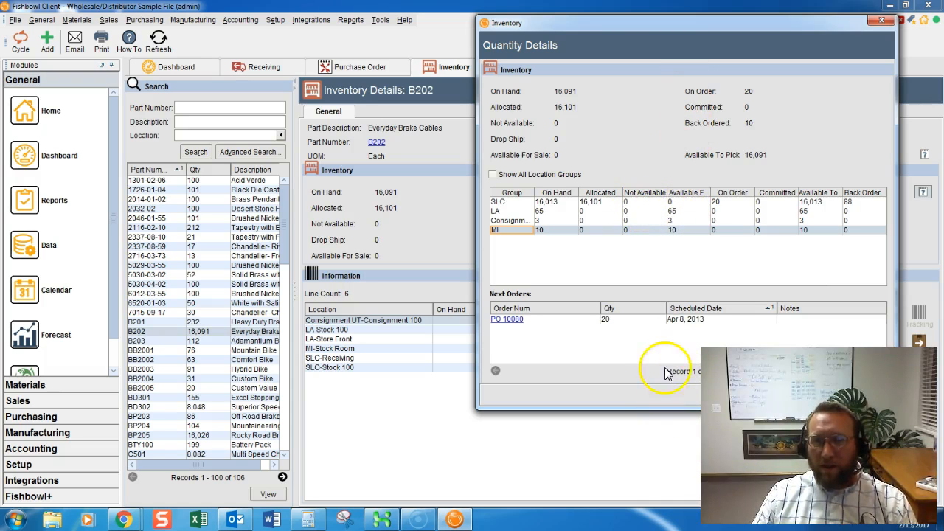
pyautogui.moveTo(598, 31); pyautogui.dragTo(451, 280)
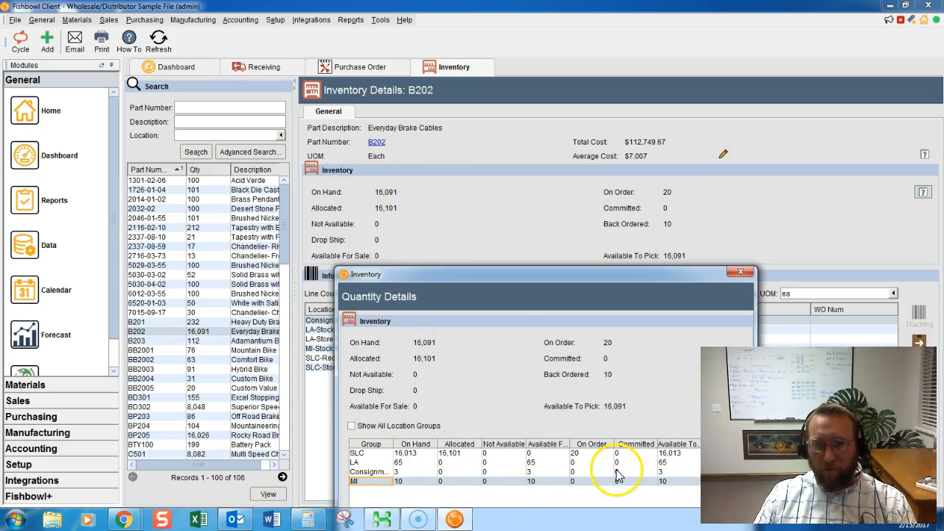
pyautogui.moveTo(517, 282); pyautogui.dragTo(491, 75)
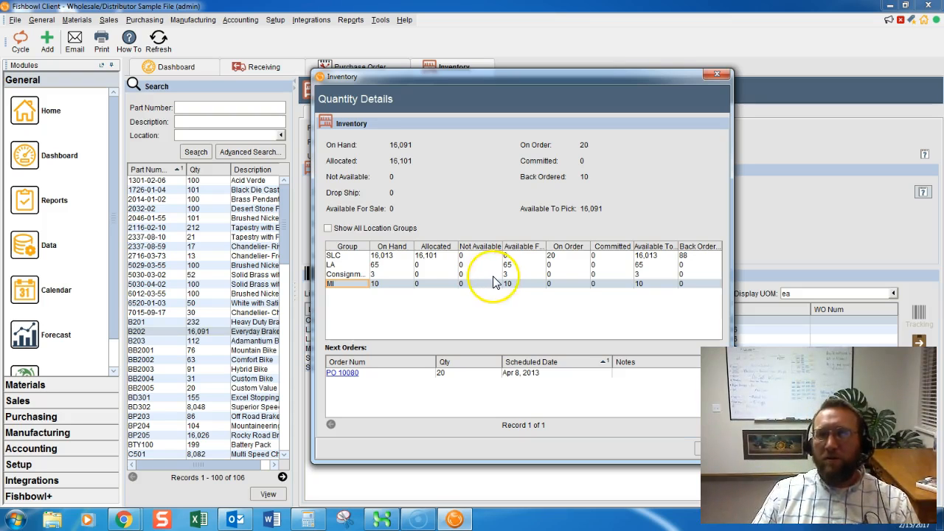
pyautogui.click(716, 75)
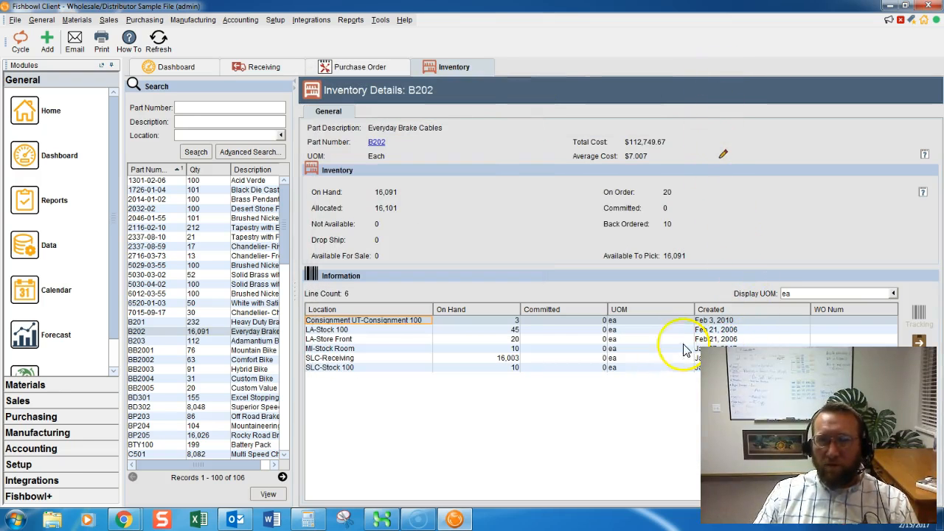
# Move 10000 ea of B202 from SLC-Receiving to LA-Receiving with the note "Why the mistake happened".
pyautogui.click(366, 359)
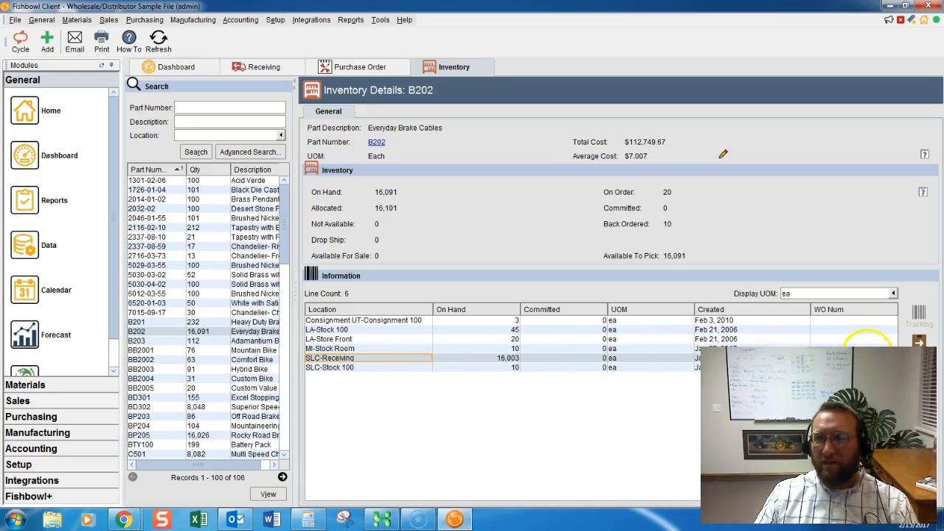
pyautogui.click(918, 341)
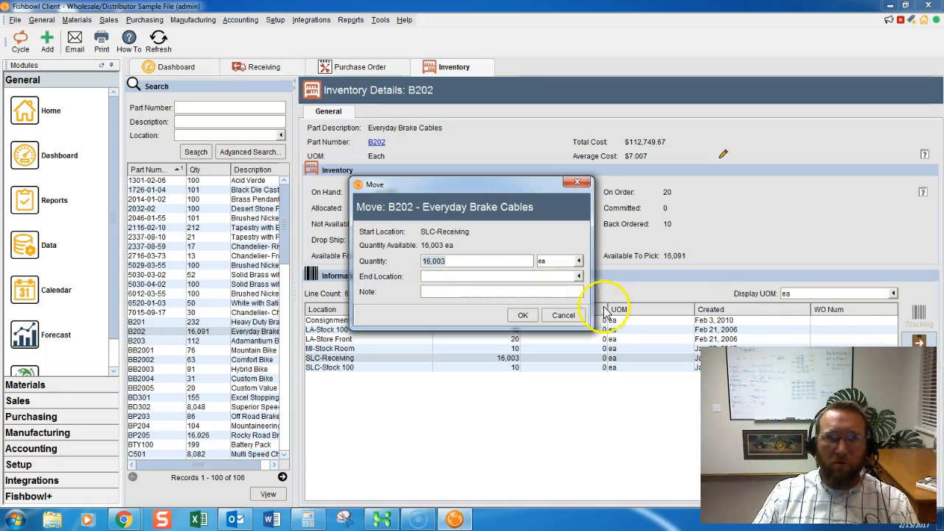
pyautogui.click(449, 276)
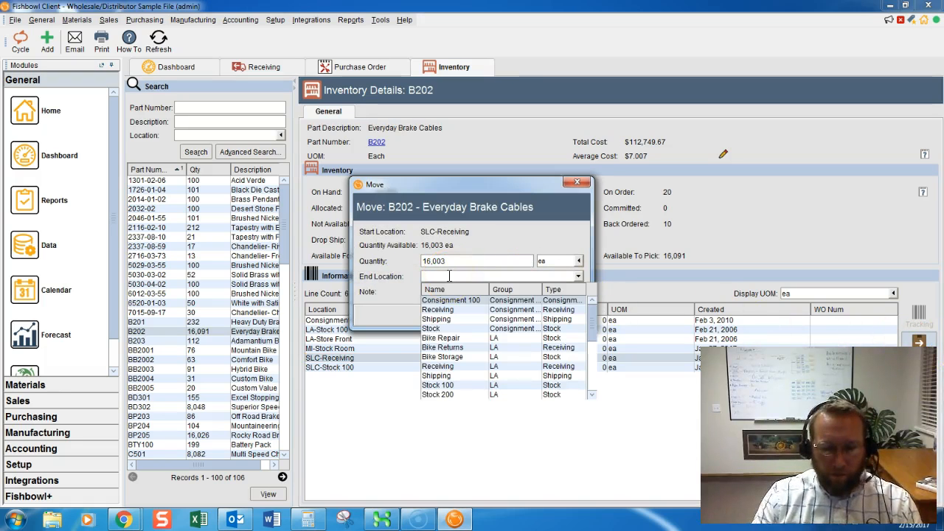
pyautogui.write('la')
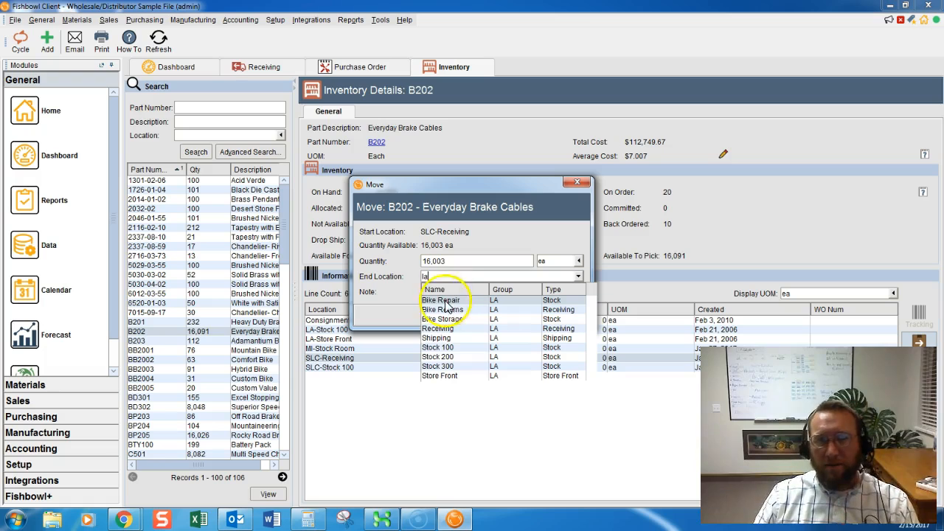
pyautogui.click(444, 328)
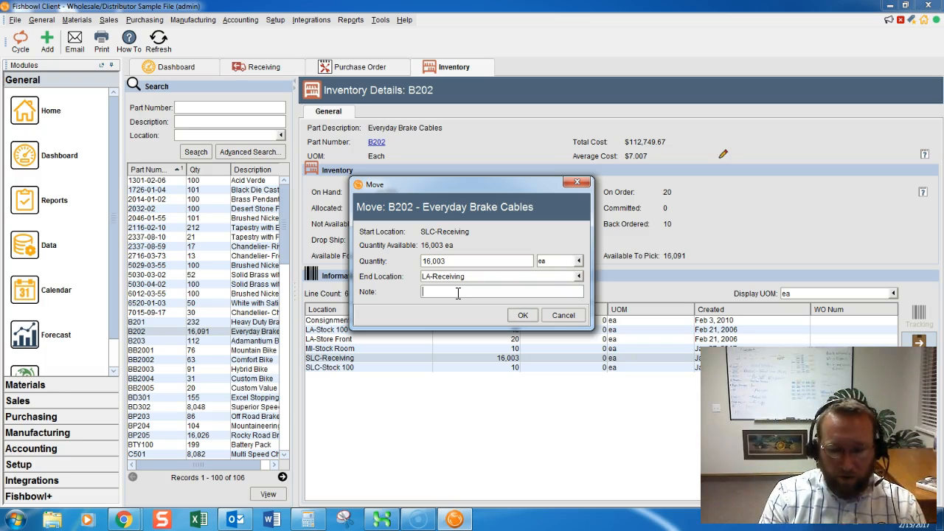
pyautogui.click(458, 292)
pyautogui.write('Why the mistake happened')
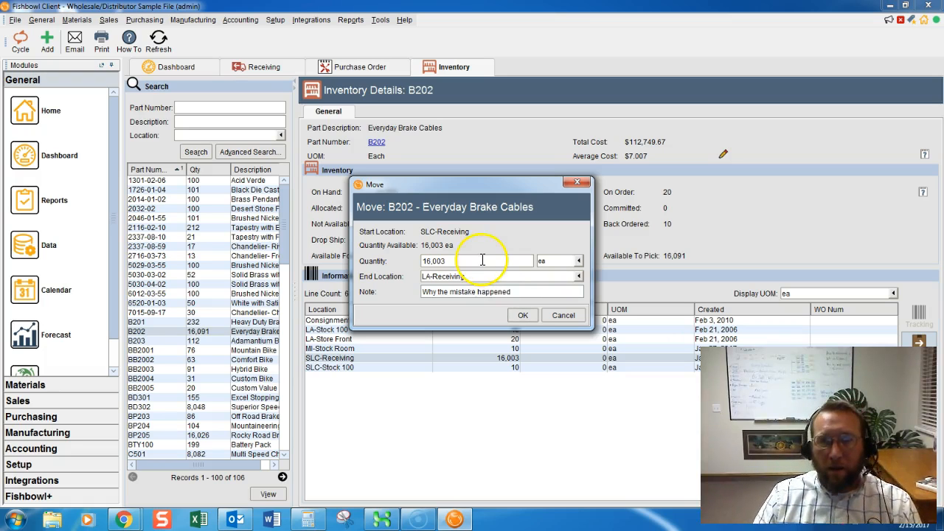
pyautogui.click(454, 261)
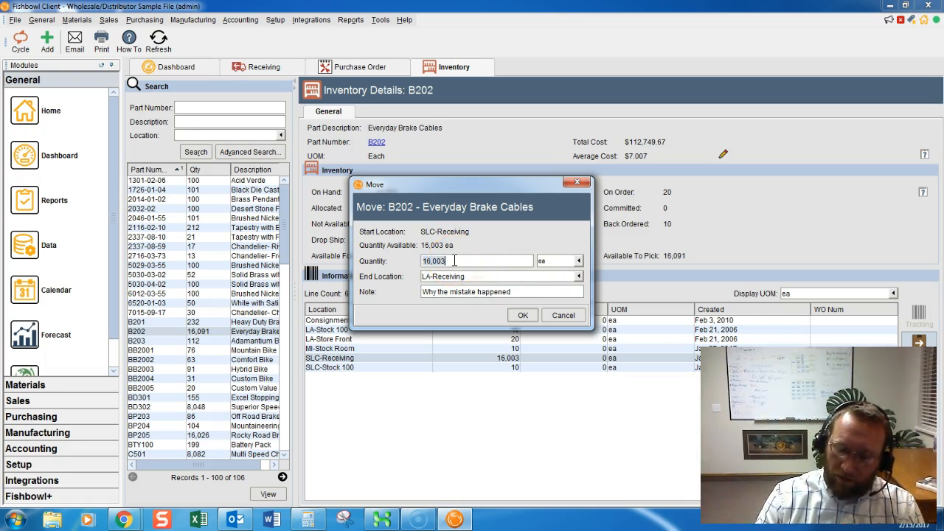
pyautogui.write('1')
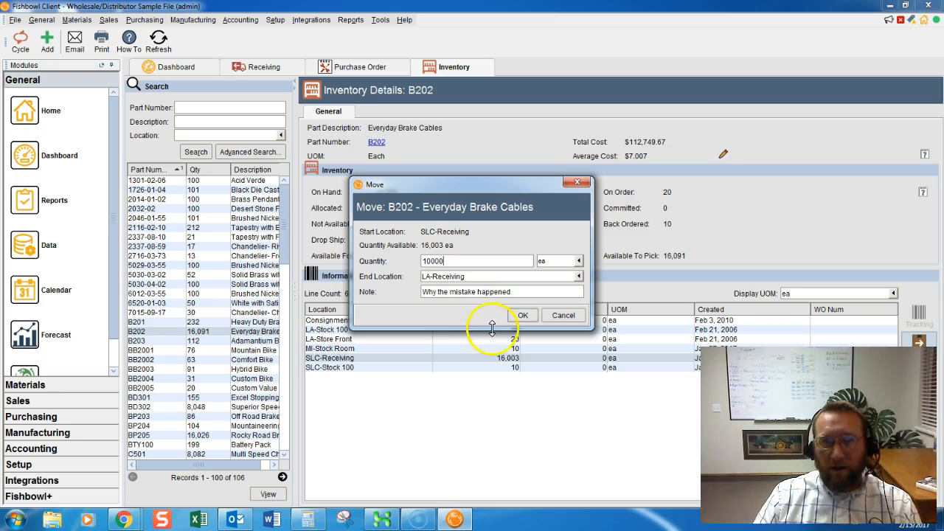
pyautogui.click(522, 315)
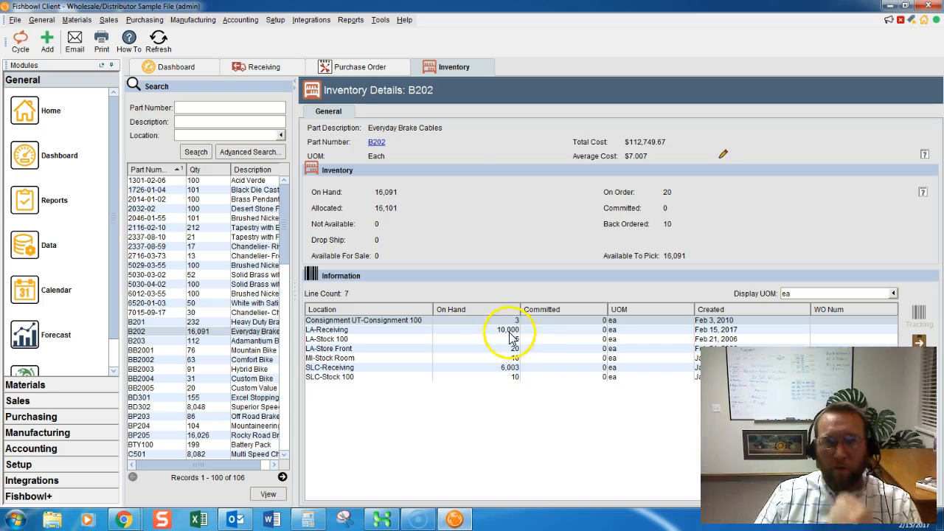
# Review B202's on-hand quantities at LA-Receiving and SLC-Stock 100, and its overall allocated and on-order figures.
pyautogui.click(510, 330)
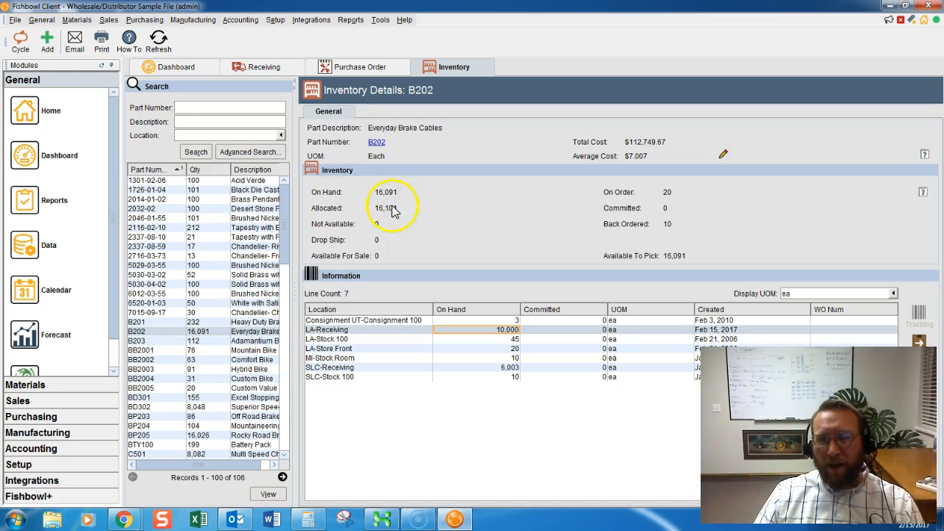
pyautogui.moveTo(393, 211)
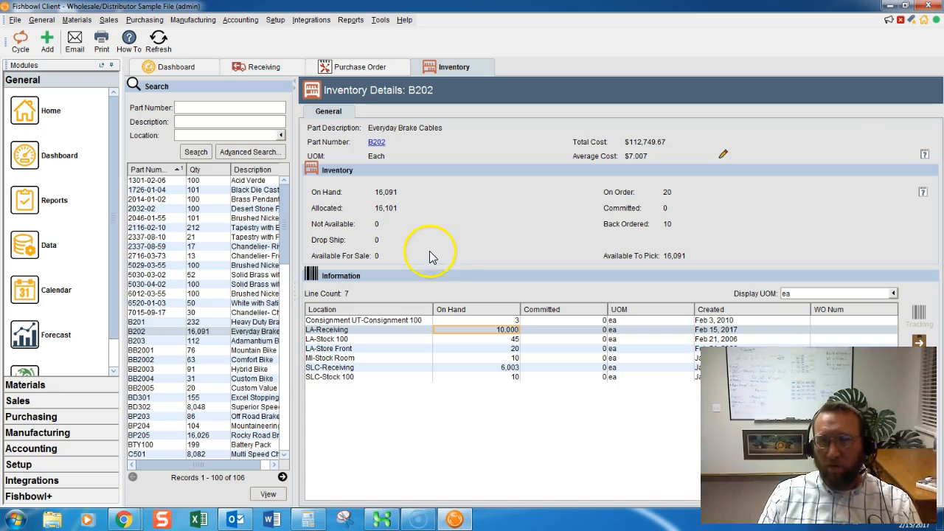
pyautogui.moveTo(395, 209)
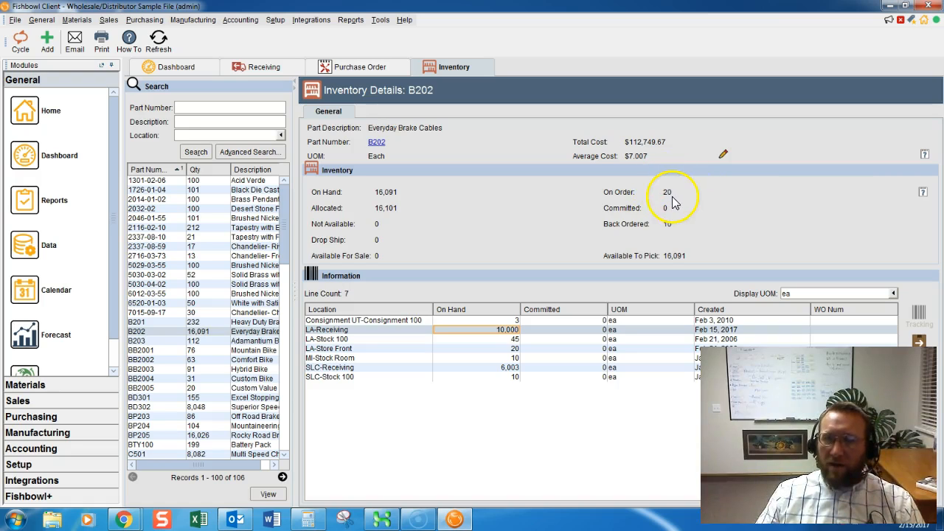
pyautogui.moveTo(669, 197)
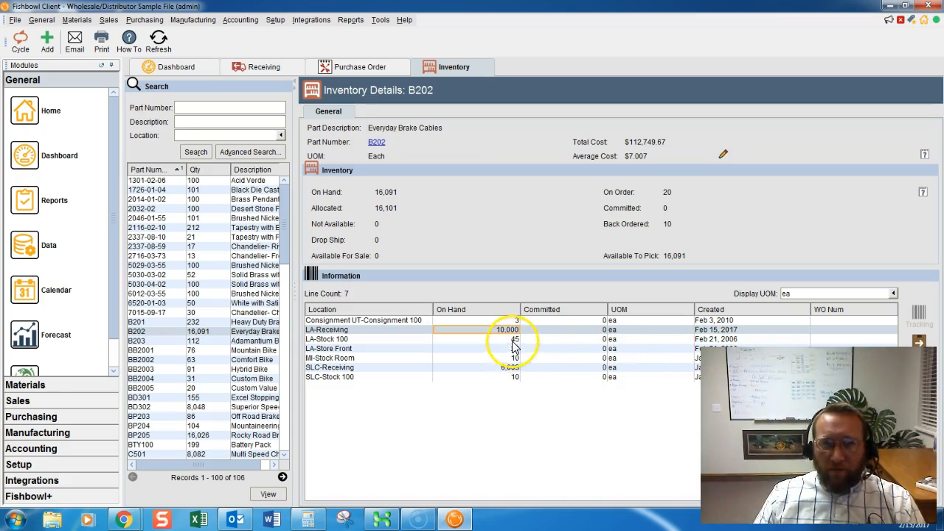
pyautogui.click(505, 376)
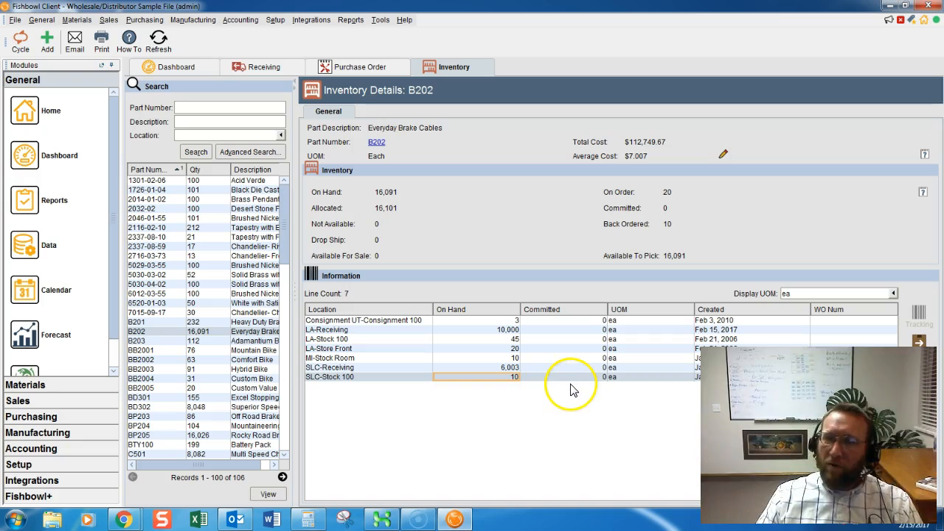
pyautogui.click(528, 382)
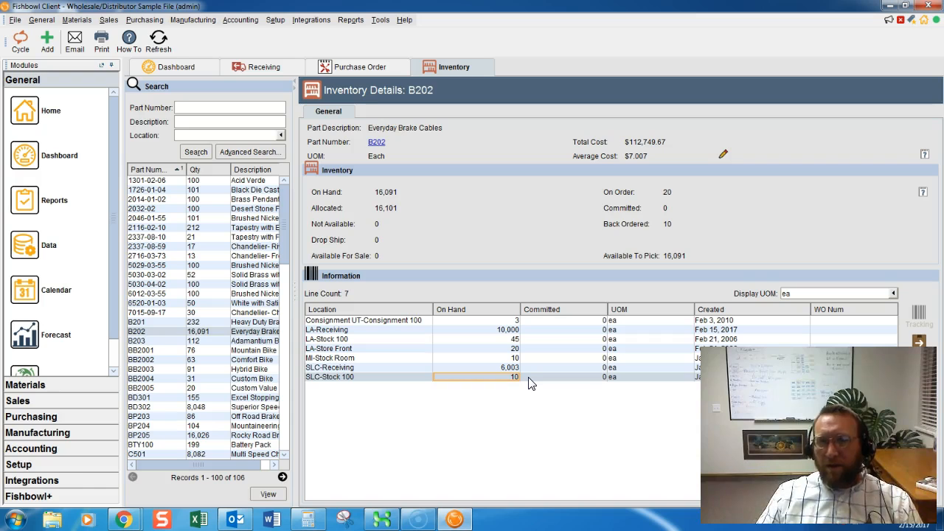
# Cycle count B202 at SLC-Stock 100, recording a new quantity of 9 ea.
pyautogui.click(920, 372)
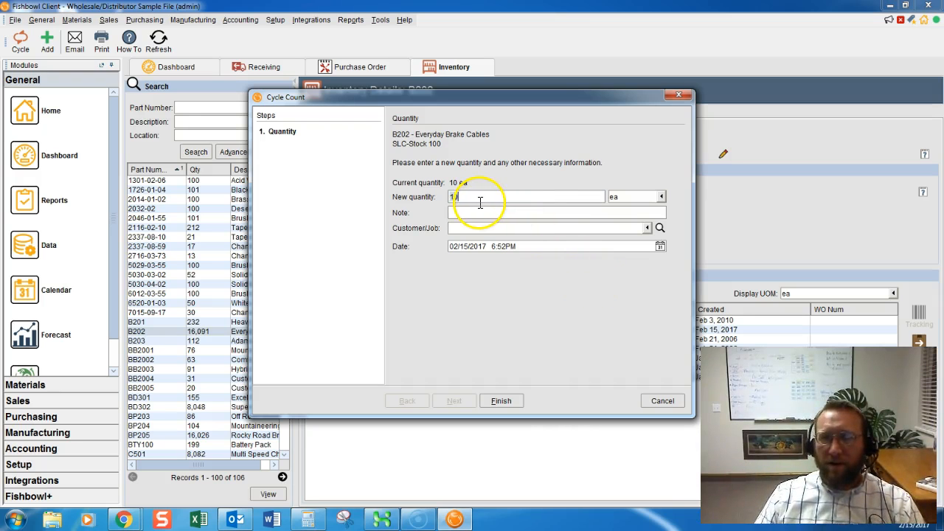
pyautogui.press('BackSpace')
pyautogui.press('BackSpace')
pyautogui.write('9')
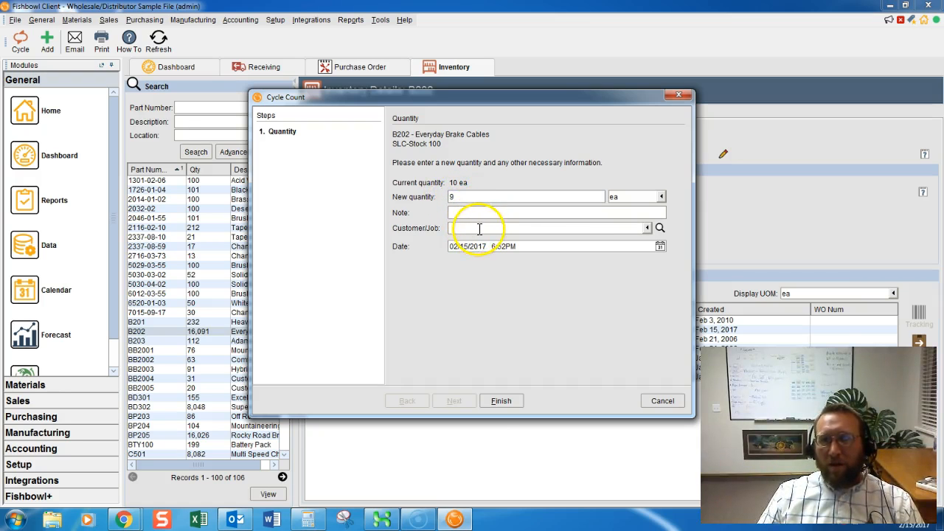
pyautogui.click(499, 402)
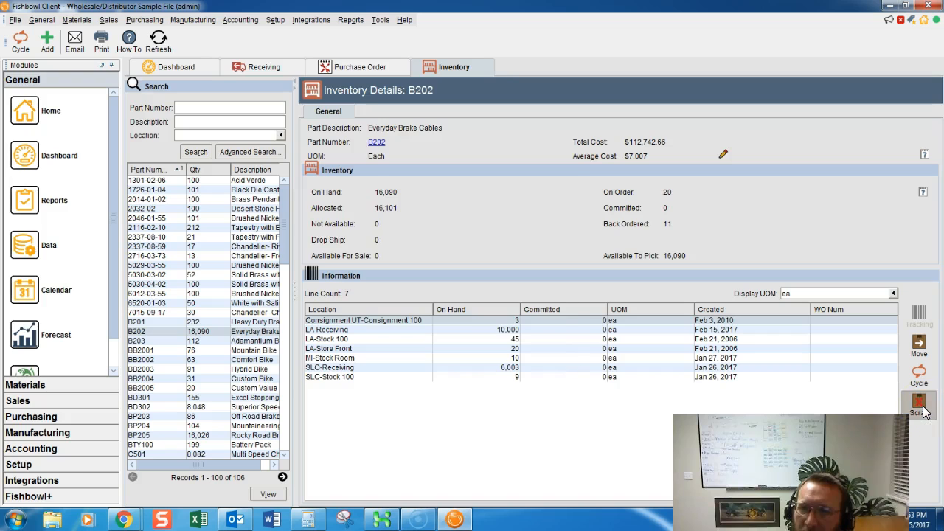
# Scrap 1 ea of B202 from the Consignment UT-Consignment 100 location.
pyautogui.click(924, 411)
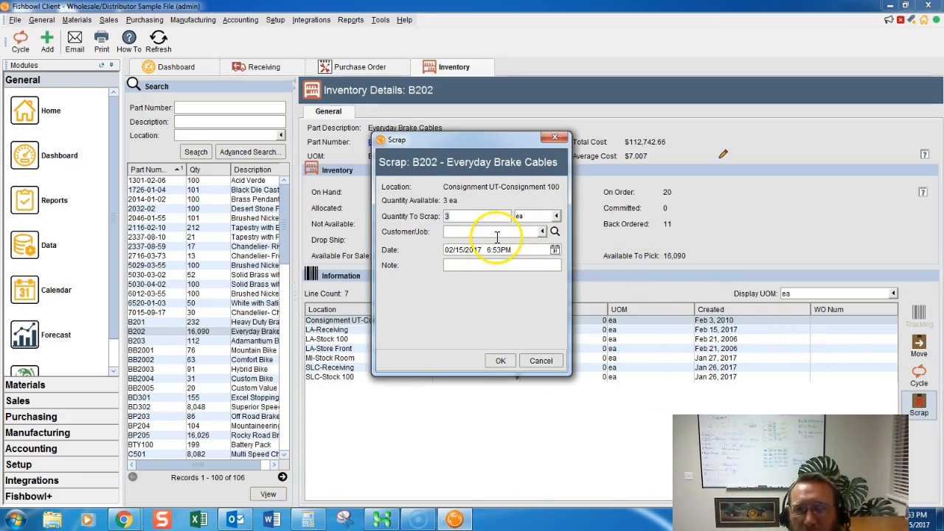
pyautogui.write('1')
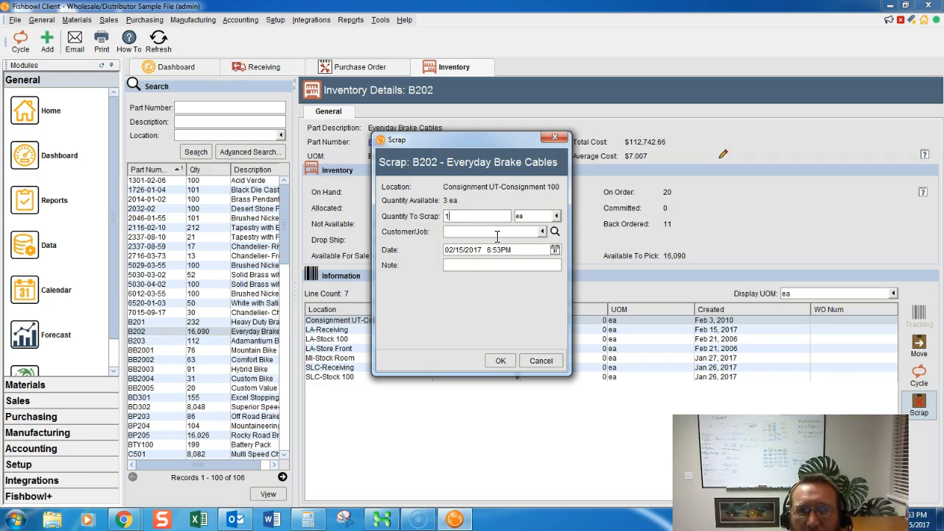
pyautogui.click(501, 363)
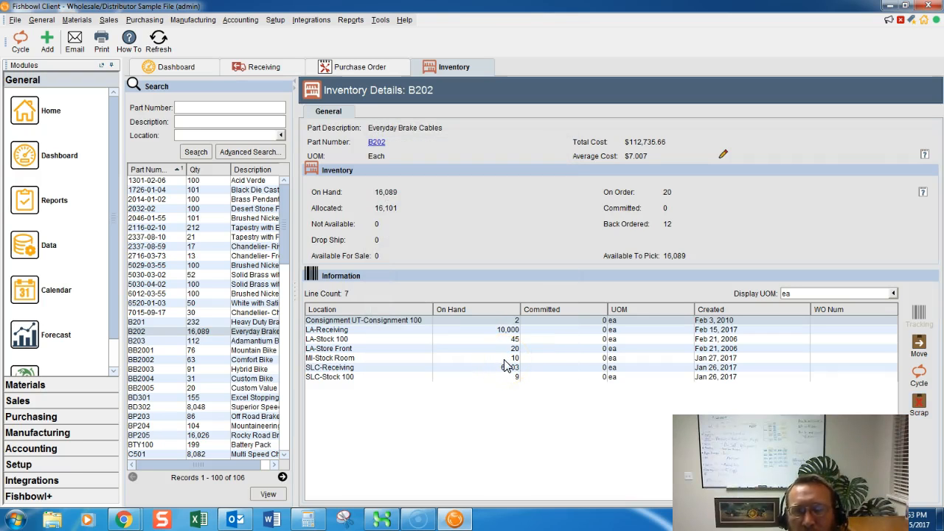